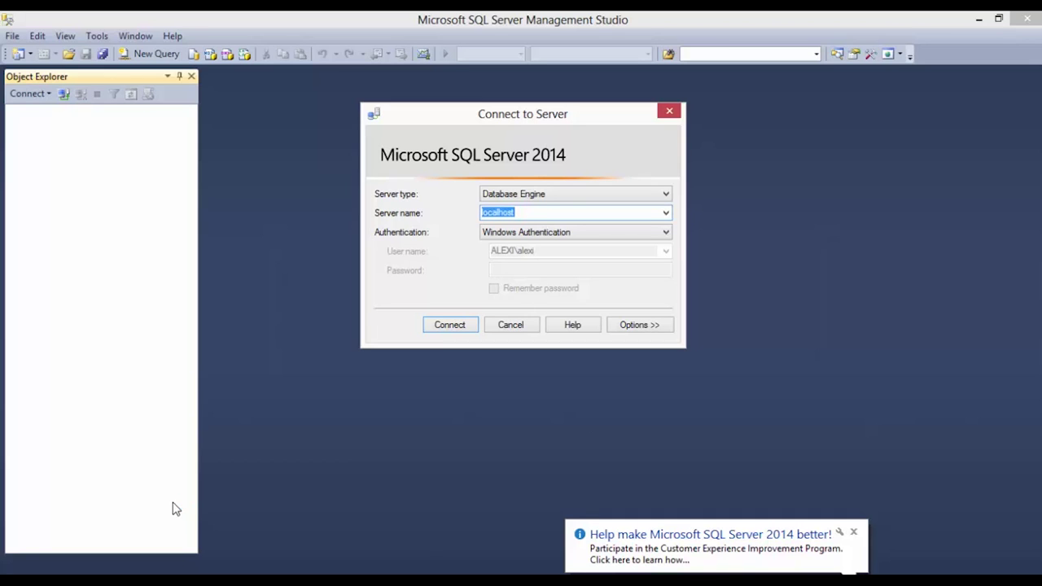
Review the server name and authentication choices in the connection dialog, keeping localhost with Windows Authentication.
{"action": "left_click", "coordinate": [665, 214]}
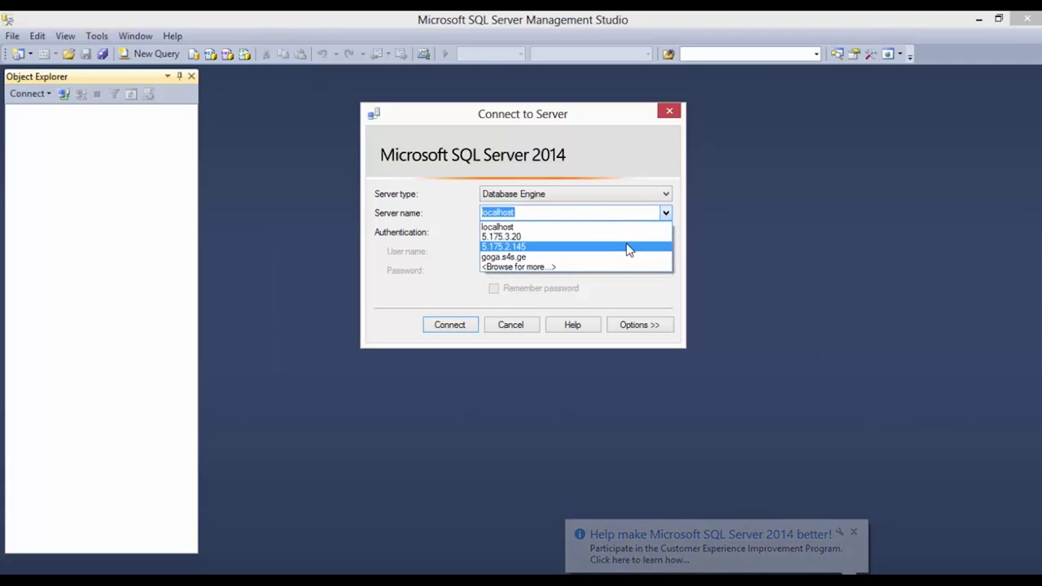
{"action": "left_click", "coordinate": [631, 213]}
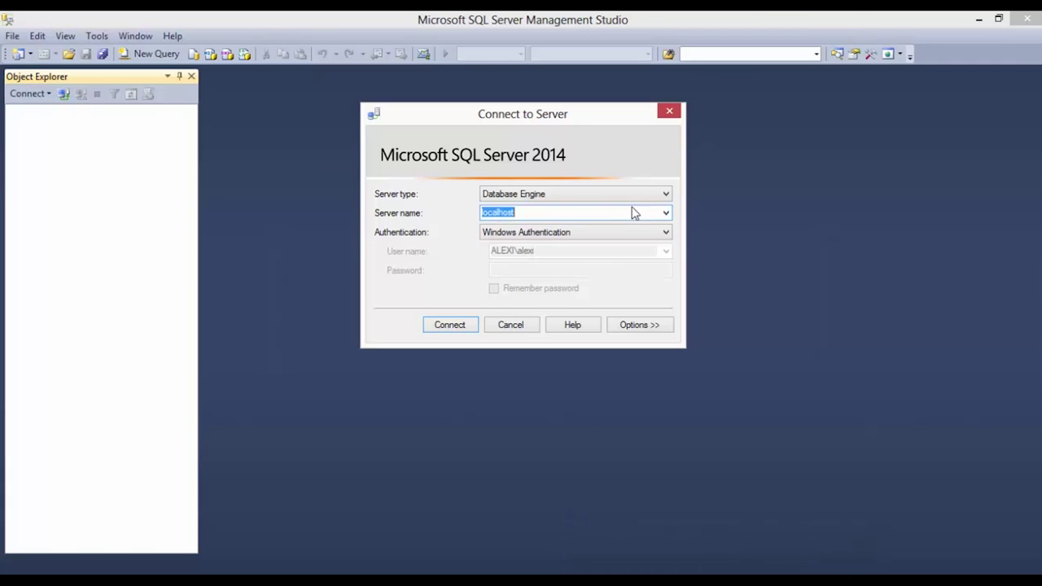
{"action": "left_click", "coordinate": [640, 212]}
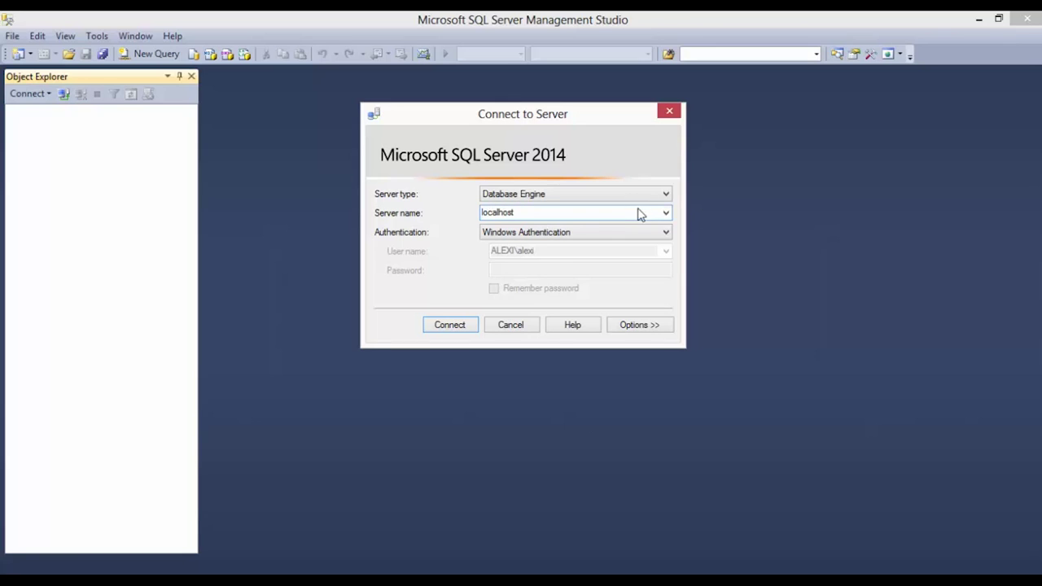
{"action": "left_click", "coordinate": [578, 232]}
{"action": "left_click", "coordinate": [578, 233]}
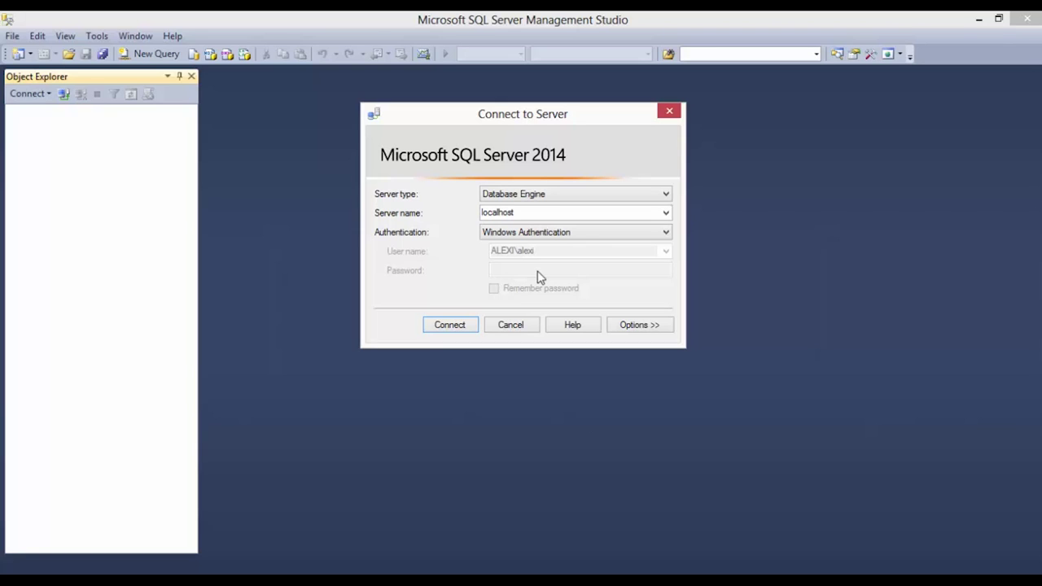
{"action": "left_click", "coordinate": [666, 212]}
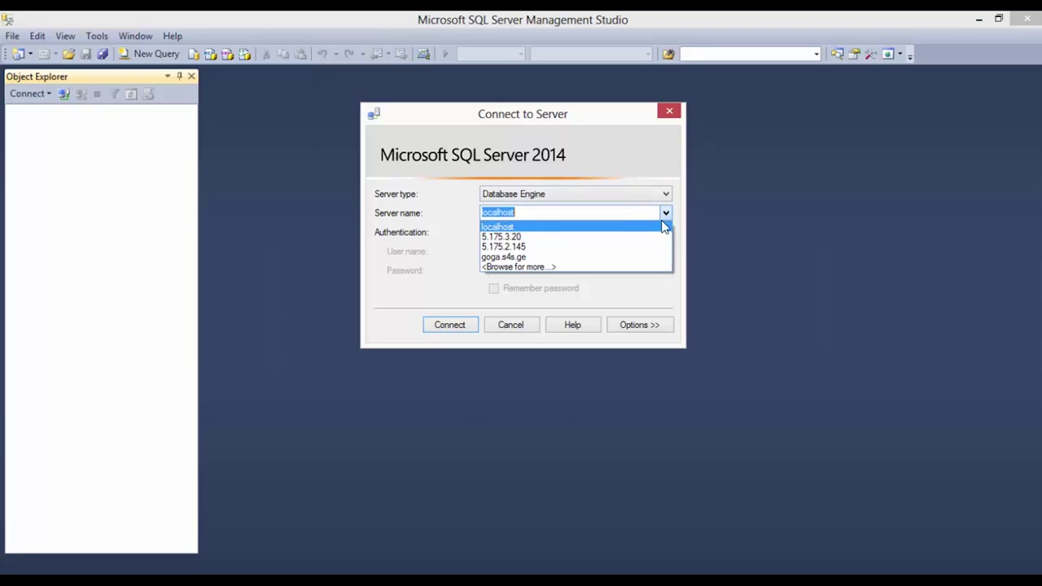
{"action": "left_click", "coordinate": [573, 211]}
{"action": "left_click", "coordinate": [547, 235]}
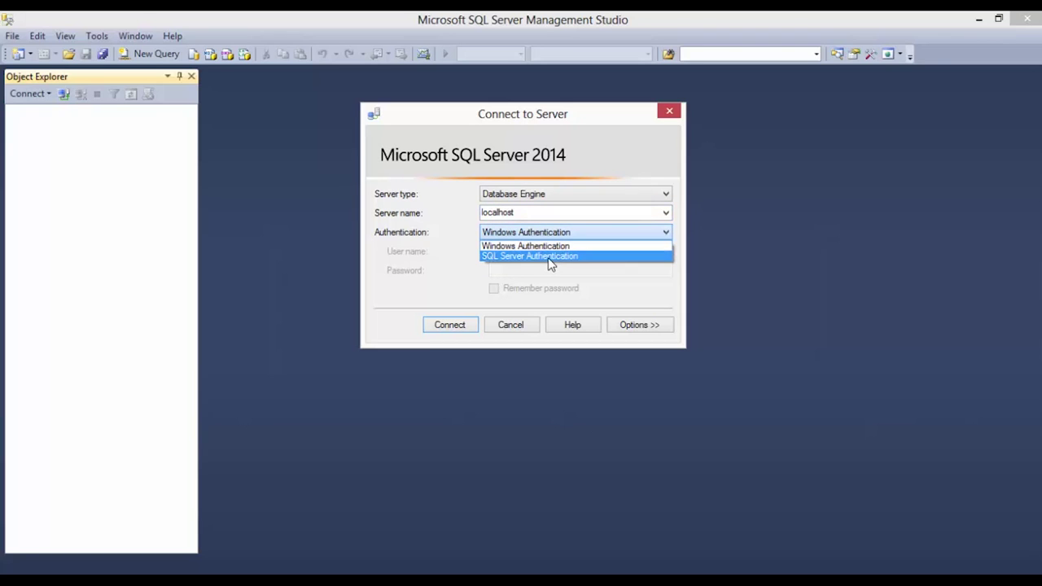
{"action": "left_click", "coordinate": [553, 244]}
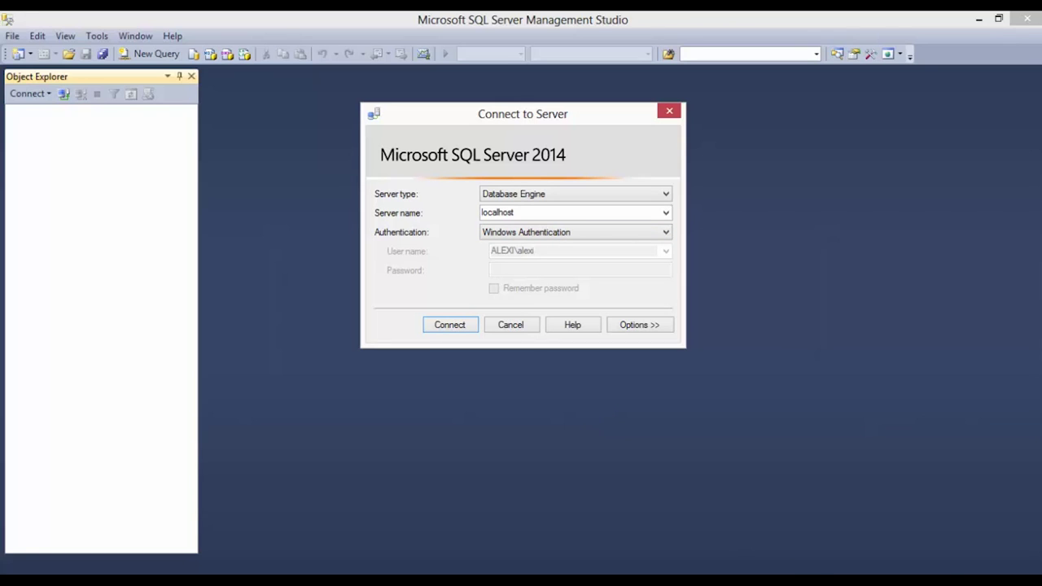
Open Task Manager and expand the SQL Server Management Studio process to inspect its child entry.
{"action": "right_click", "coordinate": [869, 572]}
{"action": "left_click", "coordinate": [898, 529]}
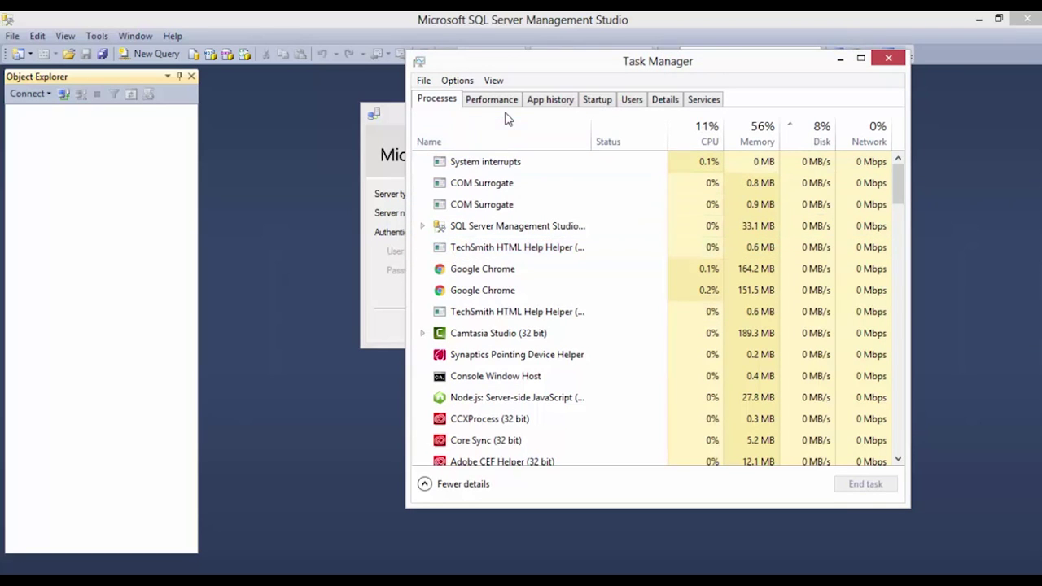
{"action": "left_click", "coordinate": [485, 231]}
{"action": "left_click", "coordinate": [423, 187]}
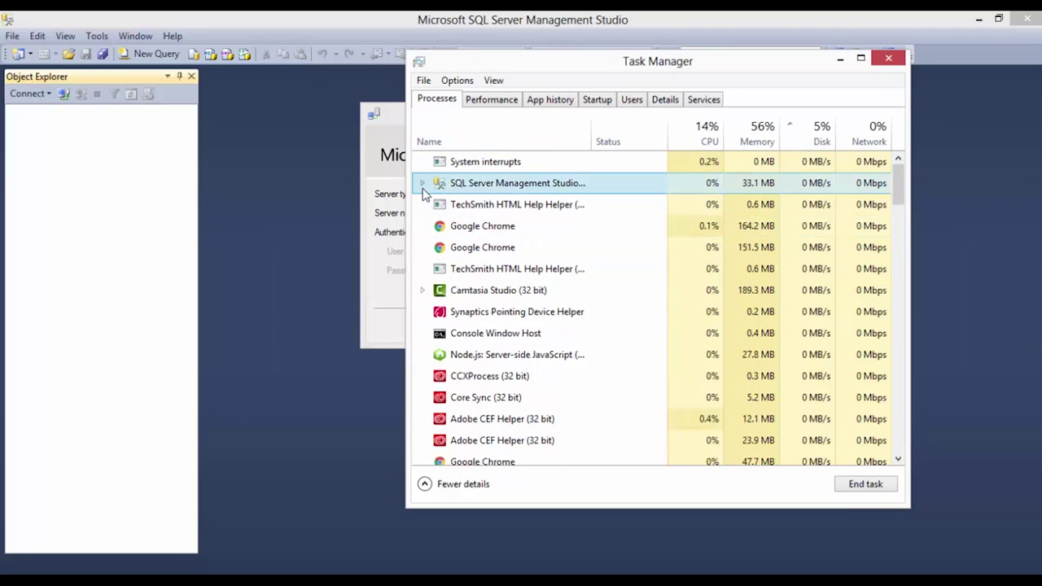
{"action": "left_click", "coordinate": [422, 185]}
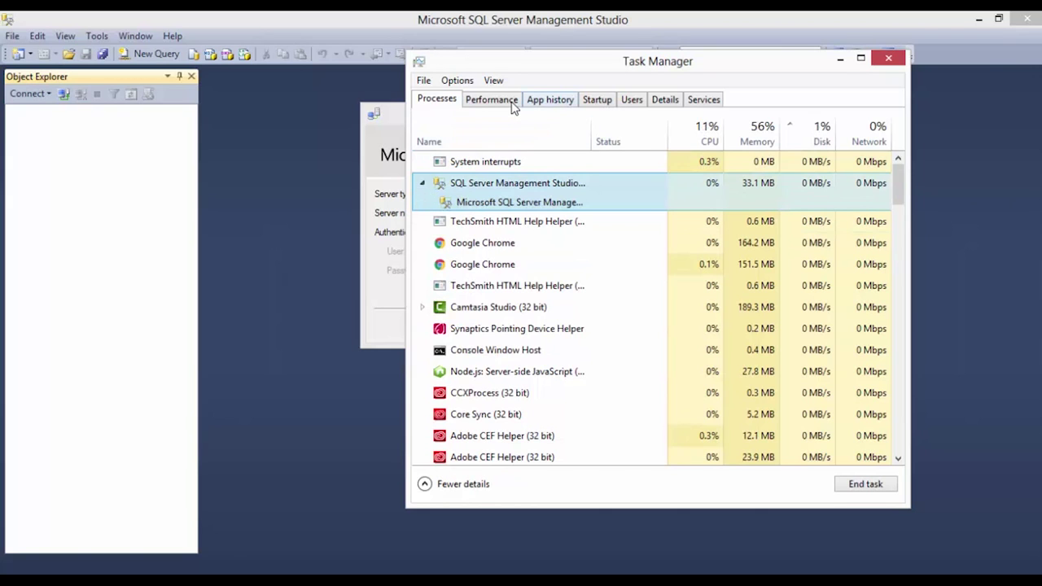
Look through the running processes for SQL Server services and close Task Manager.
{"action": "scroll", "coordinate": [533, 354], "scroll_direction": "down", "scroll_amount": 2}
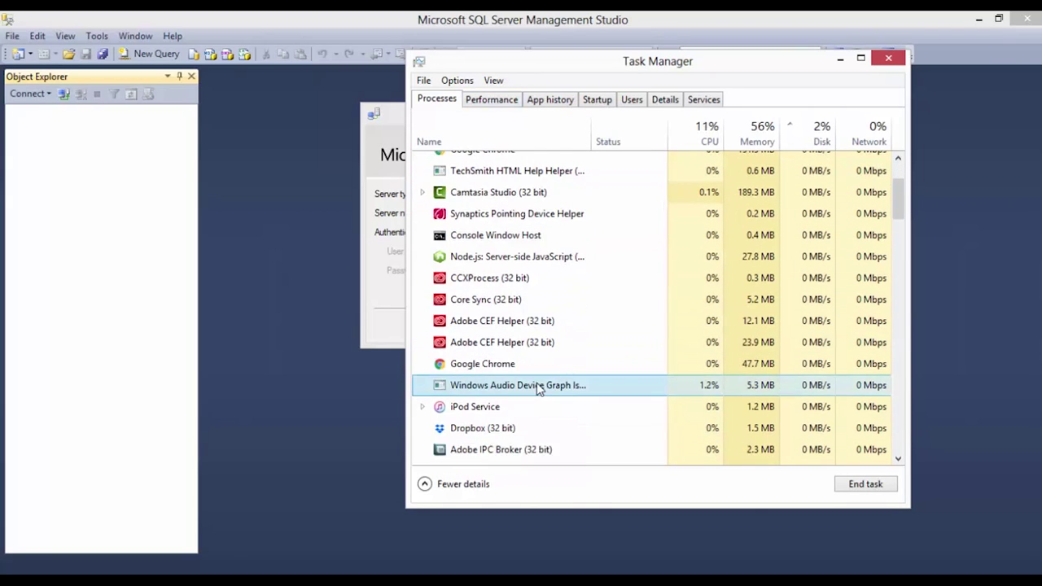
{"action": "key", "text": "Down"}
{"action": "key", "text": "Down"}
{"action": "key", "text": "Down"}
{"action": "key", "text": "Down"}
{"action": "key", "text": "Down"}
{"action": "key", "text": "Down"}
{"action": "key", "text": "Down"}
{"action": "key", "text": "Down"}
{"action": "key", "text": "Down"}
{"action": "key", "text": "Down"}
{"action": "key", "text": "Down"}
{"action": "key", "text": "Down"}
{"action": "key", "text": "Down"}
{"action": "key", "text": "Down"}
{"action": "key", "text": "Down"}
{"action": "key", "text": "Down"}
{"action": "key", "text": "Down"}
{"action": "key", "text": "Down"}
{"action": "key", "text": "Down"}
{"action": "key", "text": "Down"}
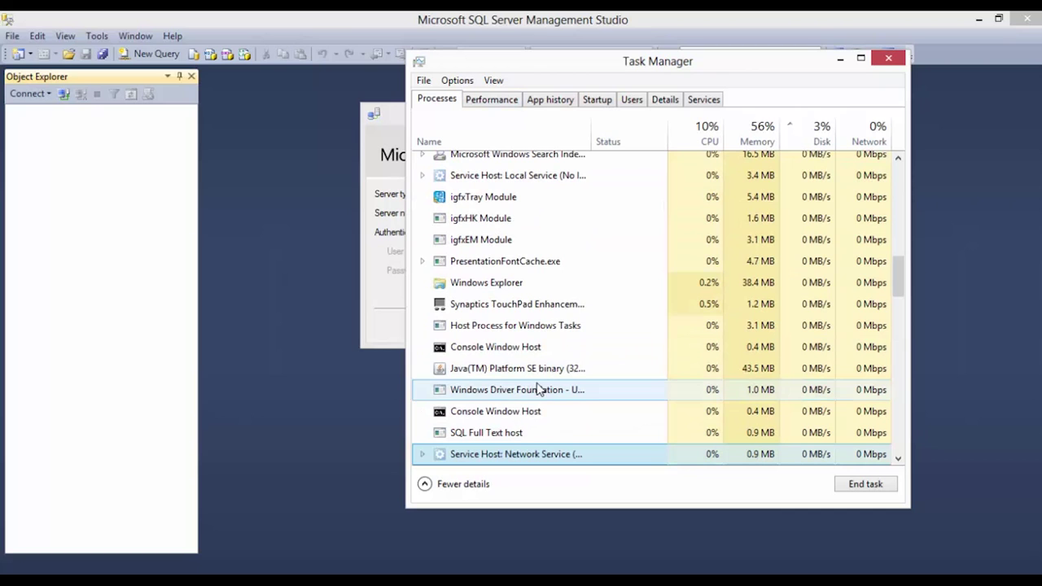
{"action": "left_click", "coordinate": [898, 71]}
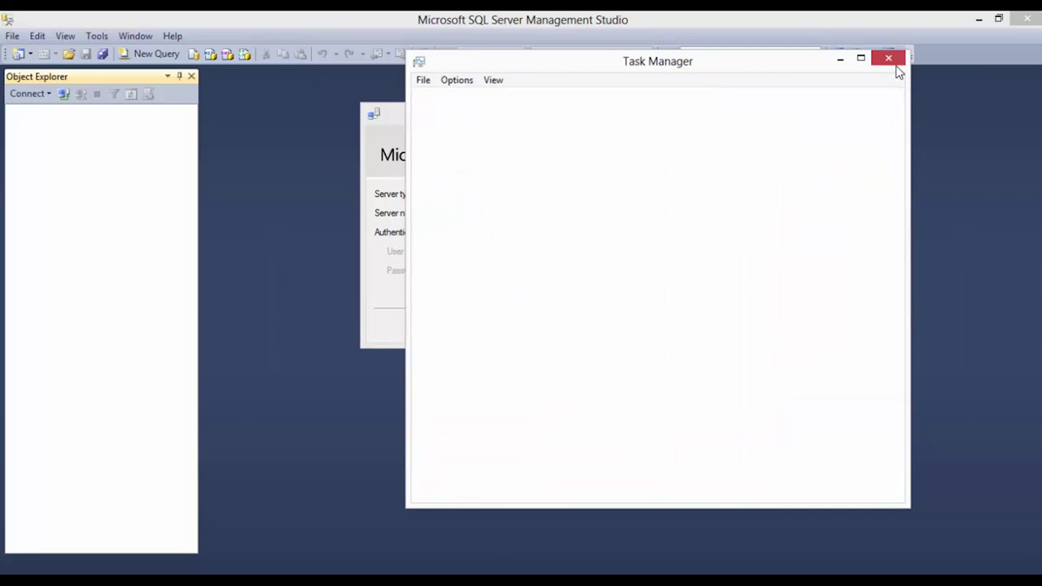
Cancel the server connection dialog and reopen Task Manager over the desktop.
{"action": "key", "text": "Escape"}
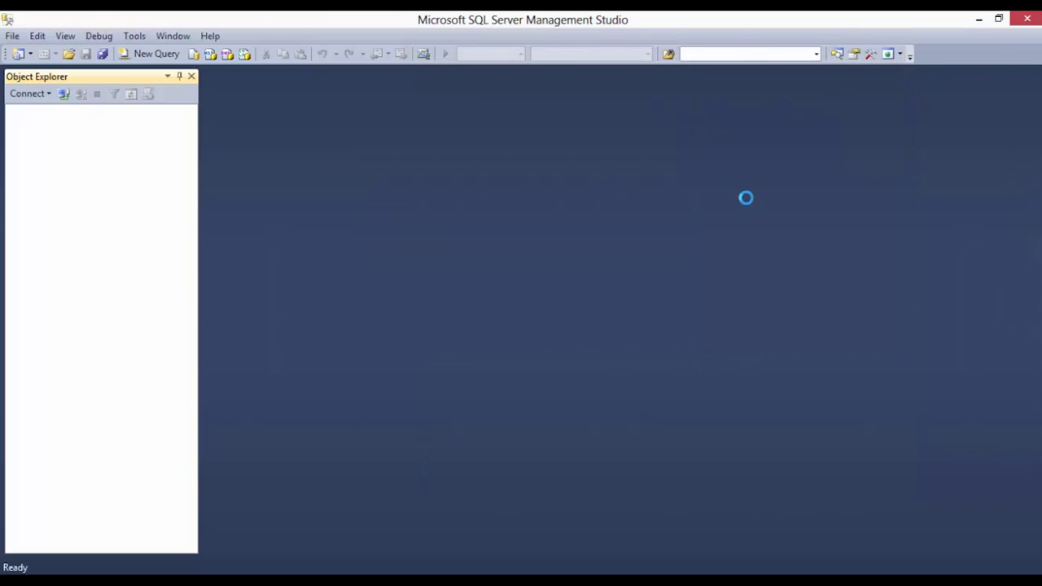
{"action": "key", "text": "super+d"}
{"action": "right_click", "coordinate": [810, 570]}
{"action": "left_click", "coordinate": [863, 529]}
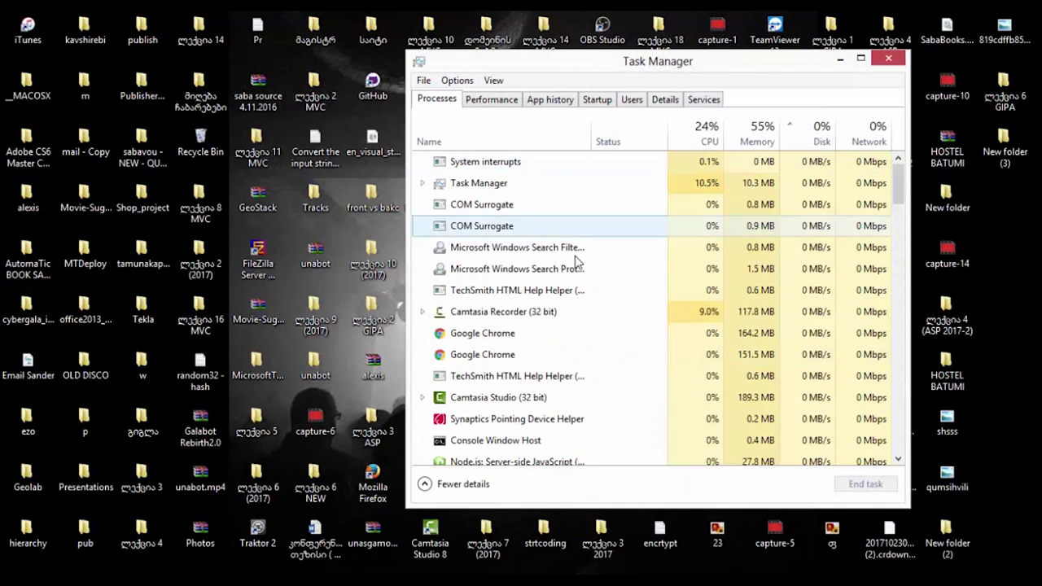
Search the process list for the SQL Server processes by cycling through entries starting with S.
{"action": "left_click", "coordinate": [575, 255]}
{"action": "scroll", "coordinate": [575, 260], "scroll_direction": "down", "scroll_amount": 1}
{"action": "key", "text": "s"}
{"action": "key", "text": "s"}
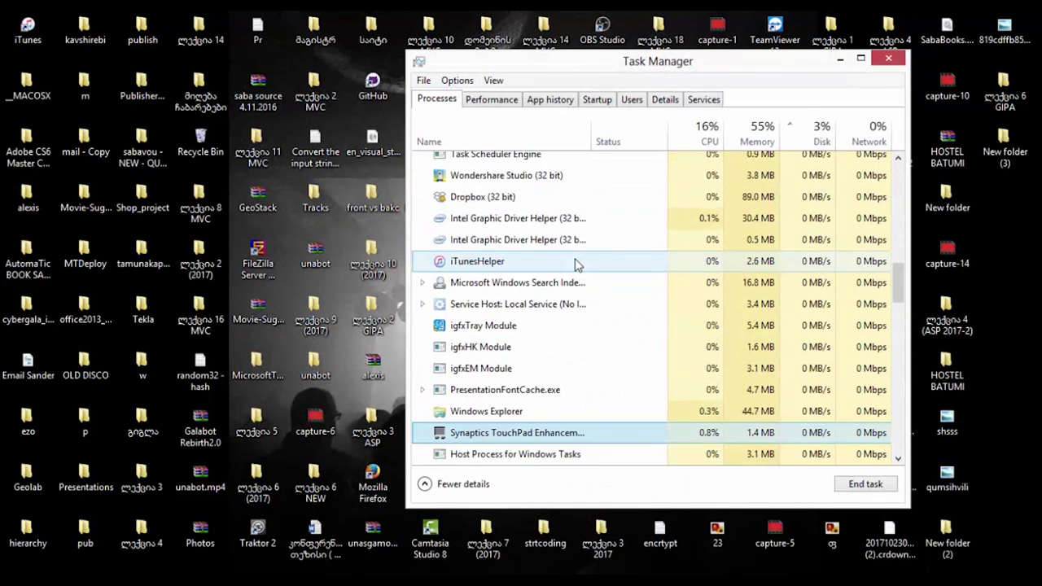
{"action": "key", "text": "s"}
{"action": "key", "text": "s"}
{"action": "key", "text": "s"}
{"action": "key", "text": "s"}
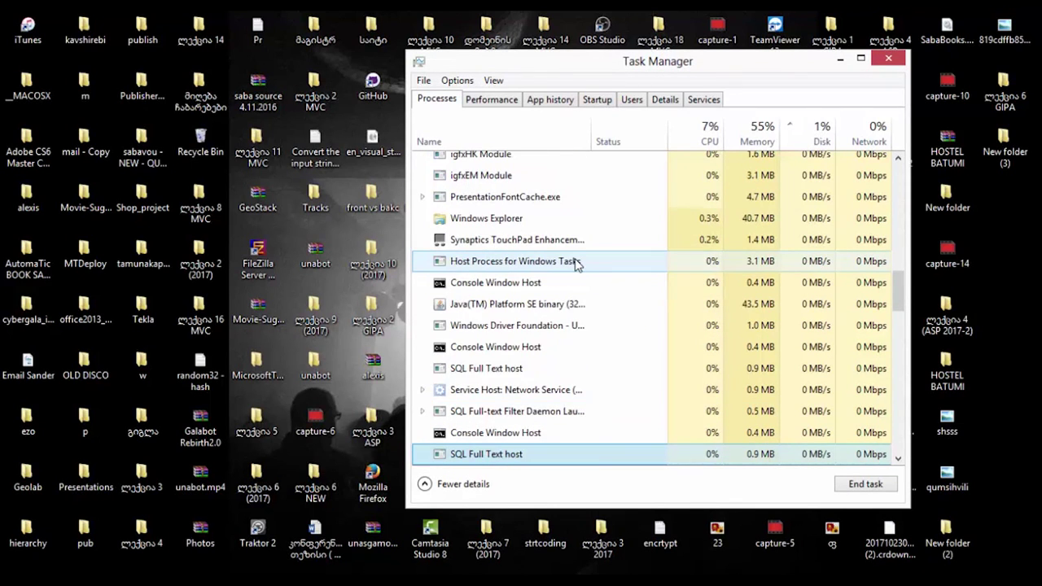
{"action": "key", "text": "s"}
{"action": "key", "text": "s"}
{"action": "key", "text": "s"}
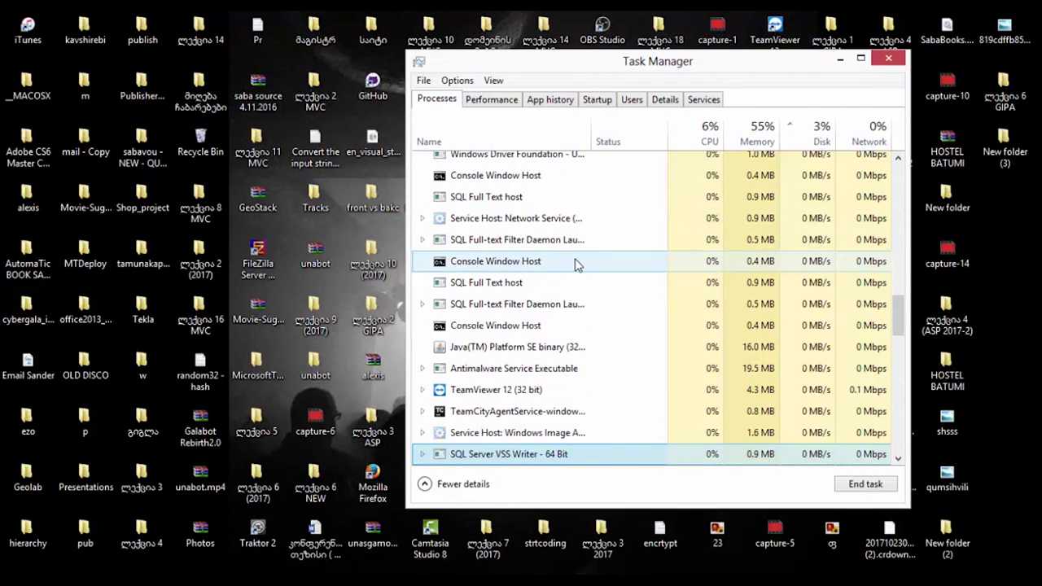
{"action": "key", "text": "s"}
{"action": "key", "text": "s"}
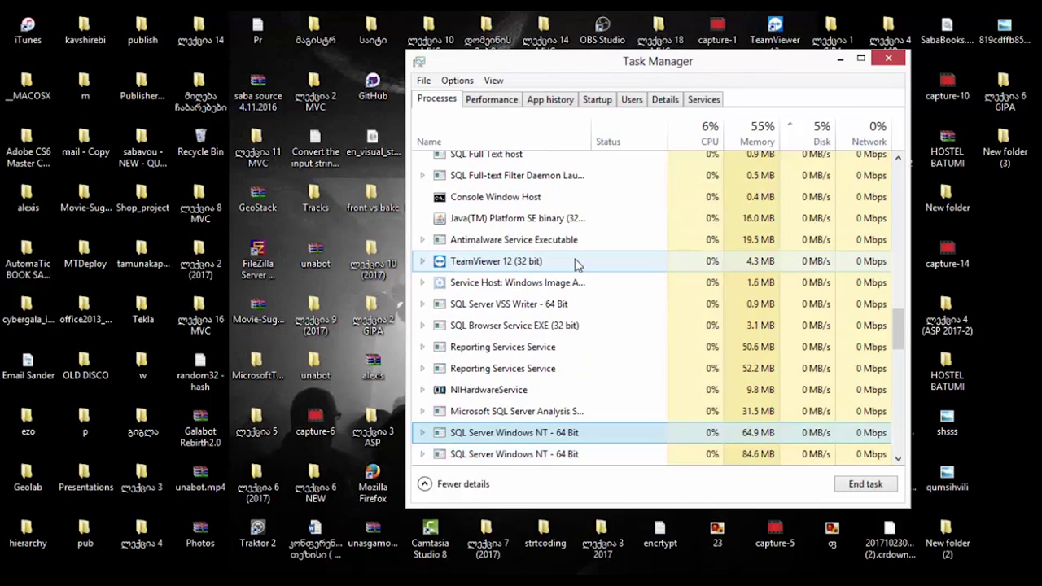
{"action": "key", "text": "s"}
{"action": "key", "text": "s"}
{"action": "key", "text": "s"}
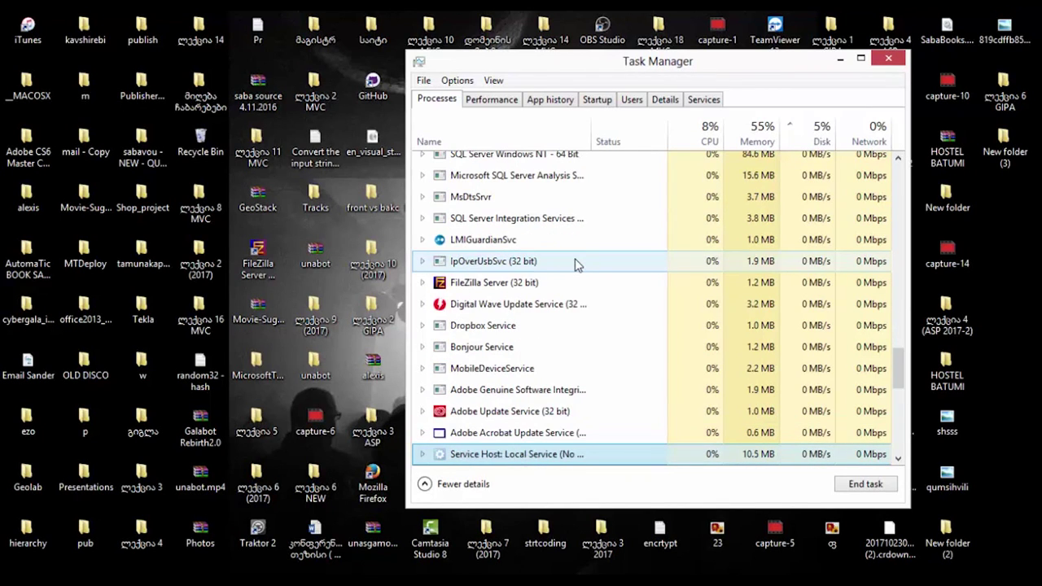
{"action": "key", "text": "s"}
{"action": "key", "text": "s"}
{"action": "key", "text": "s"}
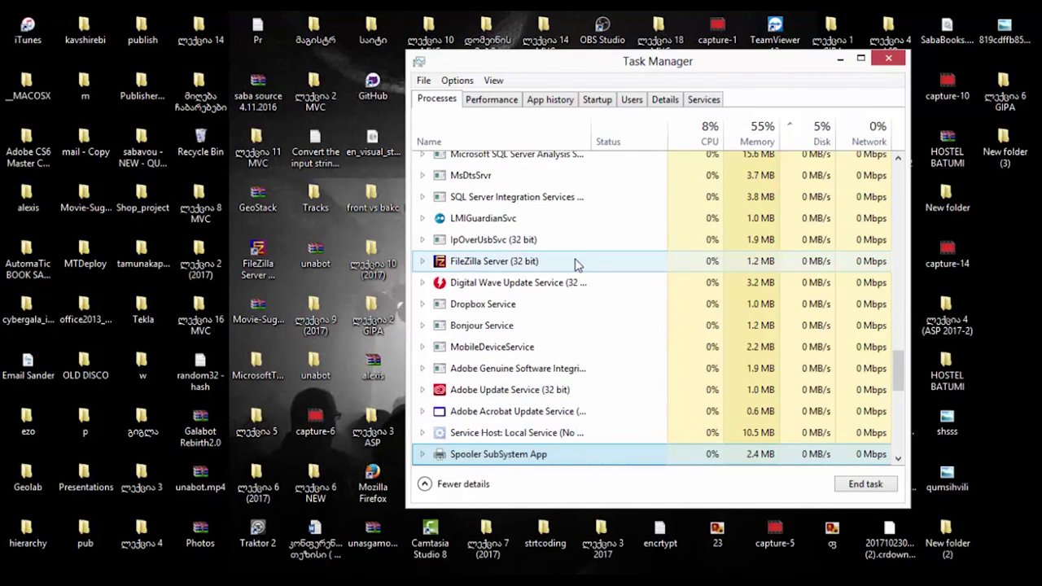
{"action": "key", "text": "s"}
{"action": "key", "text": "s"}
{"action": "key", "text": "s"}
{"action": "key", "text": "s"}
{"action": "key", "text": "s"}
{"action": "key", "text": "s"}
{"action": "key", "text": "s"}
{"action": "key", "text": "s"}
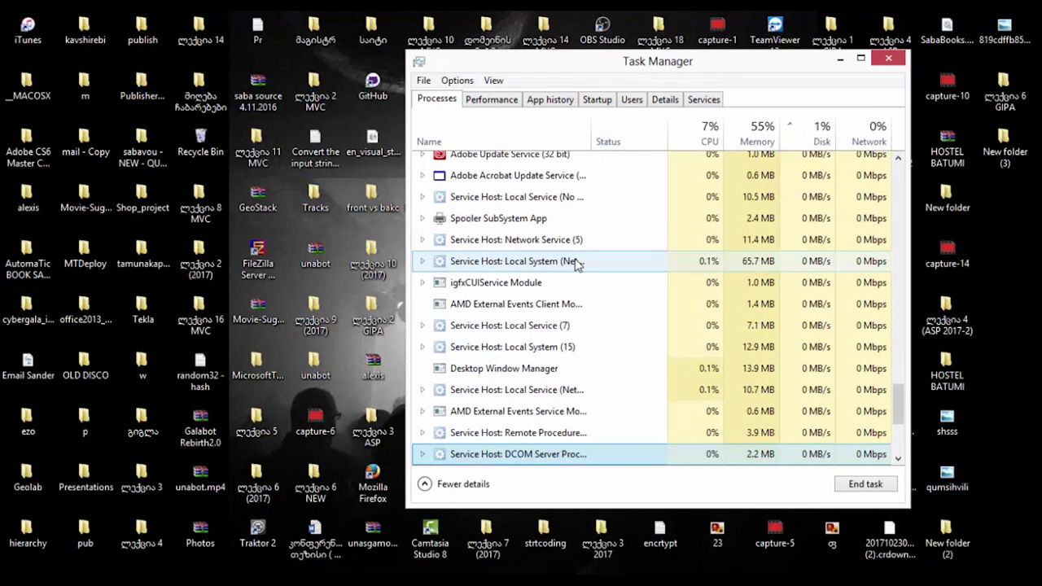
{"action": "key", "text": "s"}
{"action": "key", "text": "s"}
{"action": "key", "text": "s"}
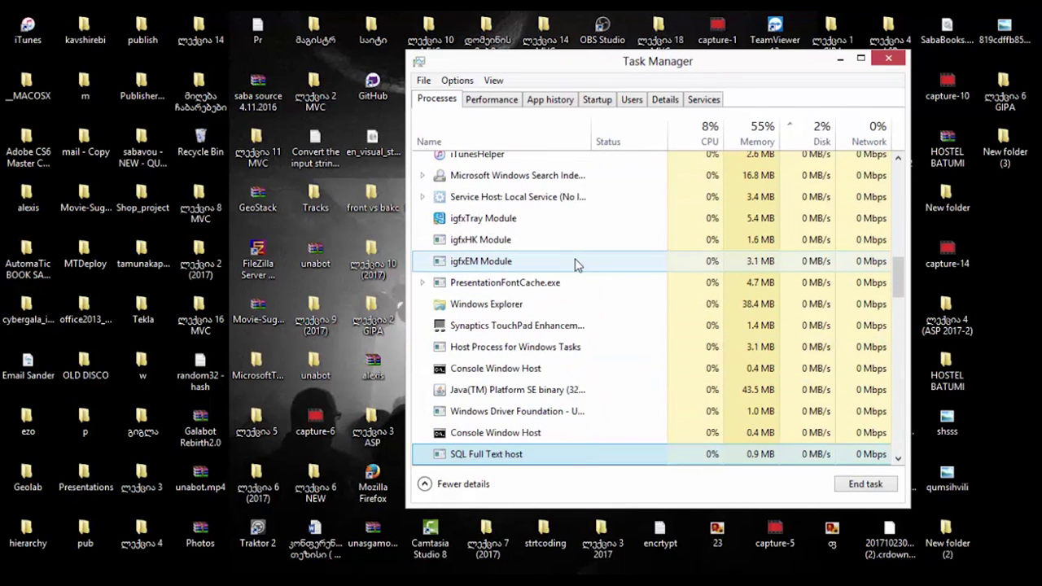
Open Resource Monitor from Task Manager's performance view and show its CPU process list.
{"action": "left_click", "coordinate": [498, 99]}
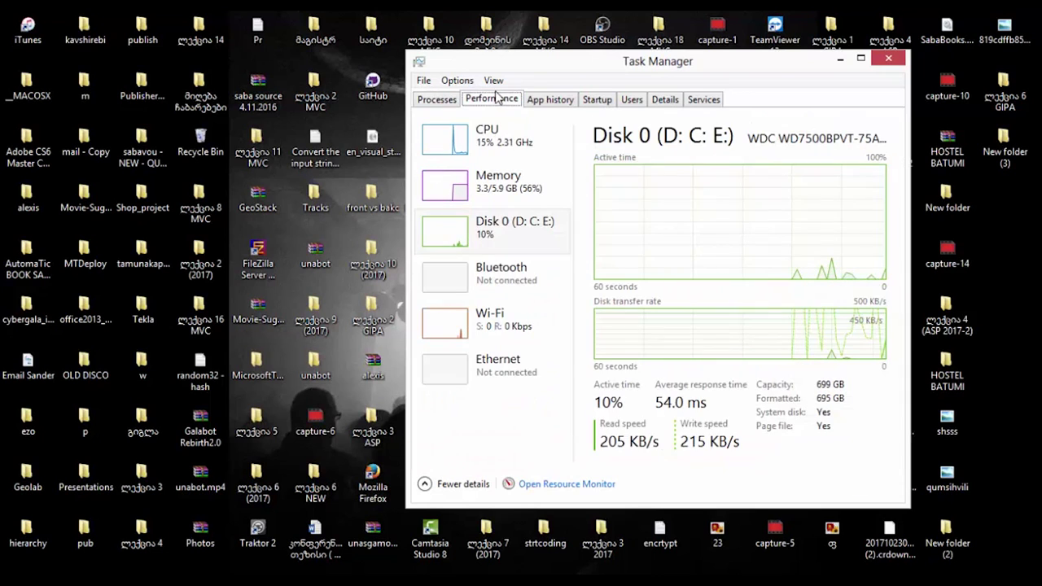
{"action": "left_click", "coordinate": [561, 484]}
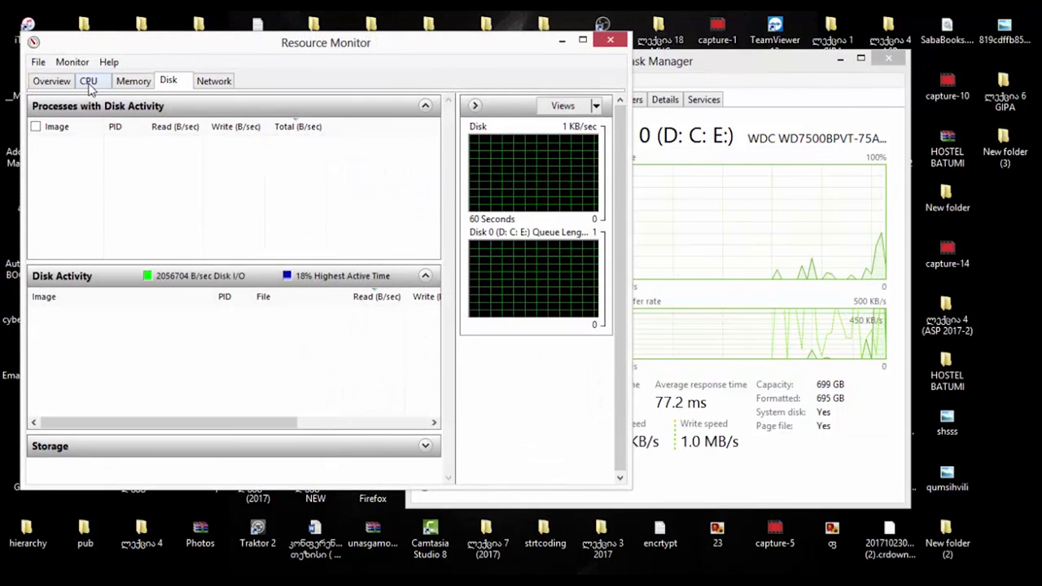
{"action": "left_click", "coordinate": [90, 84]}
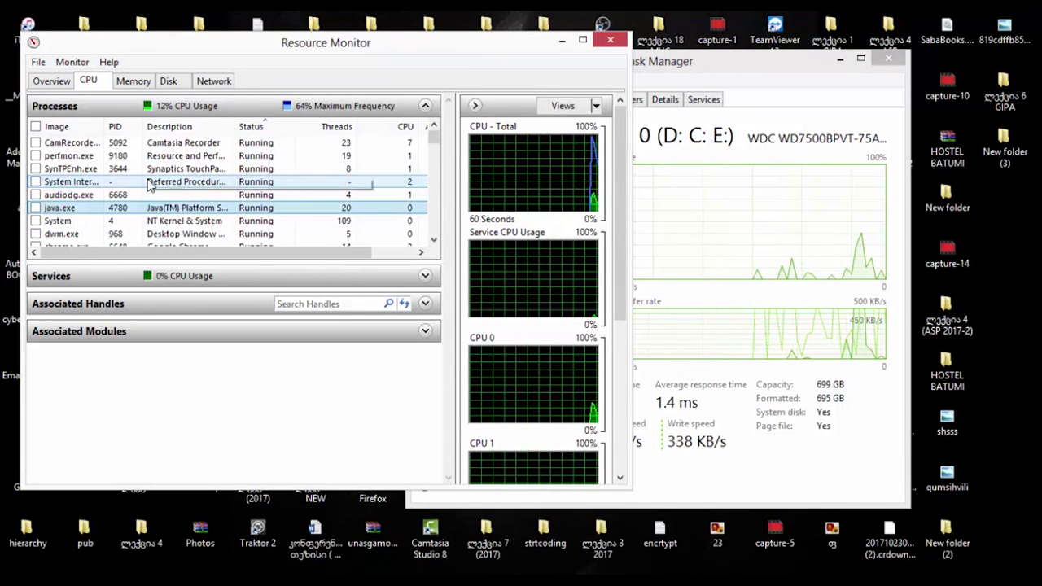
Examine the running SQL Server entries such as sqlservr.exe and msmdsrv.exe in the CPU process list.
{"action": "scroll", "coordinate": [149, 187], "scroll_direction": "down", "scroll_amount": 3}
{"action": "scroll", "coordinate": [149, 187], "scroll_direction": "down", "scroll_amount": 3}
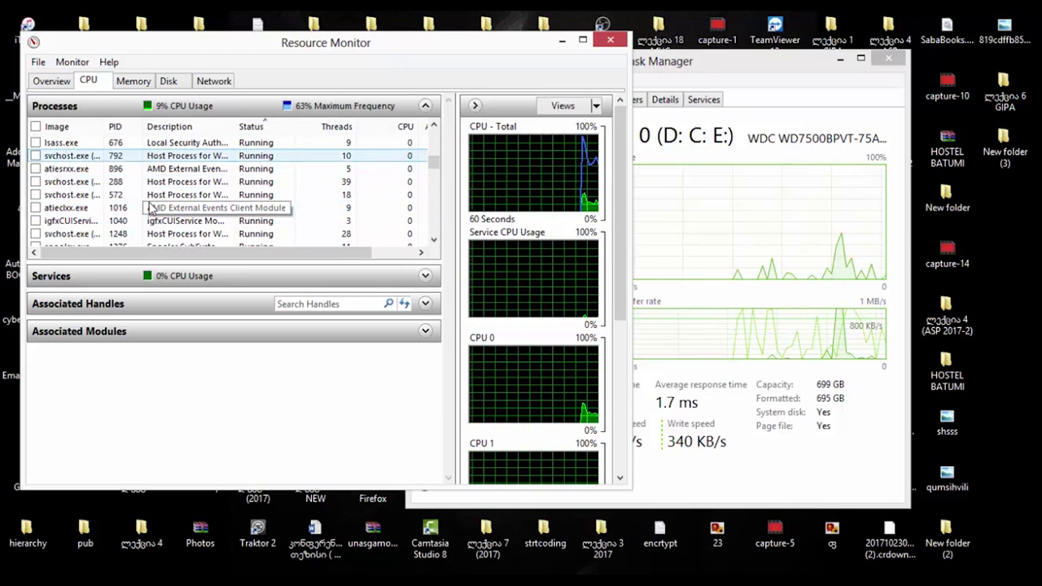
{"action": "scroll", "coordinate": [151, 209], "scroll_direction": "down", "scroll_amount": 3}
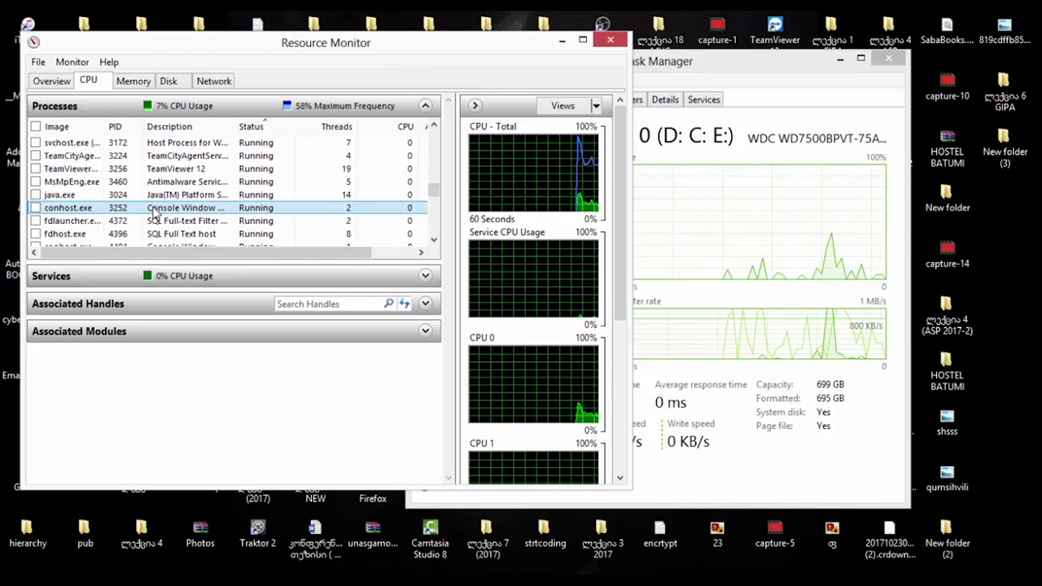
{"action": "scroll", "coordinate": [151, 209], "scroll_direction": "up", "scroll_amount": 3}
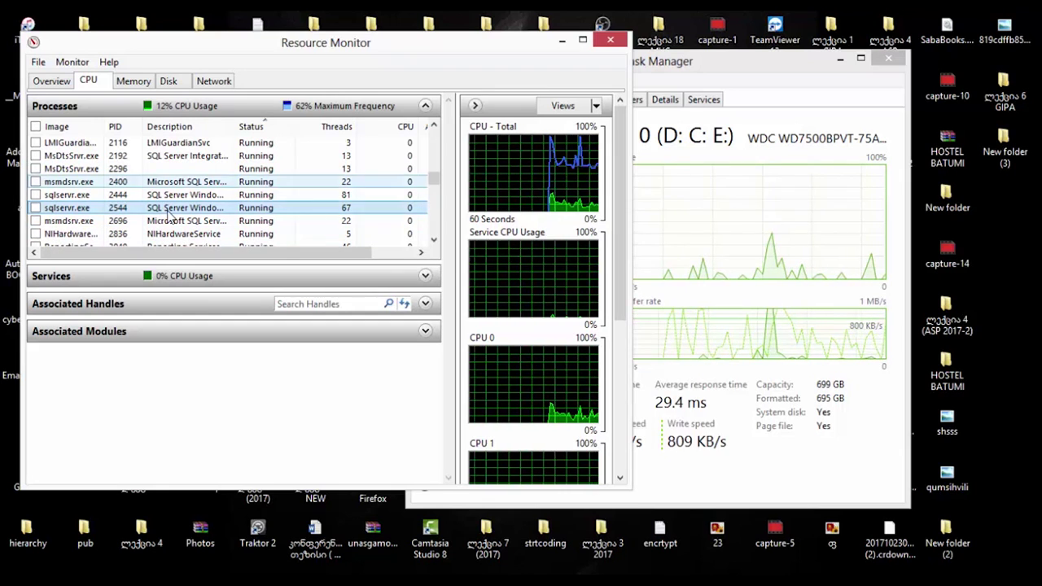
{"action": "scroll", "coordinate": [98, 212], "scroll_direction": "up", "scroll_amount": 1}
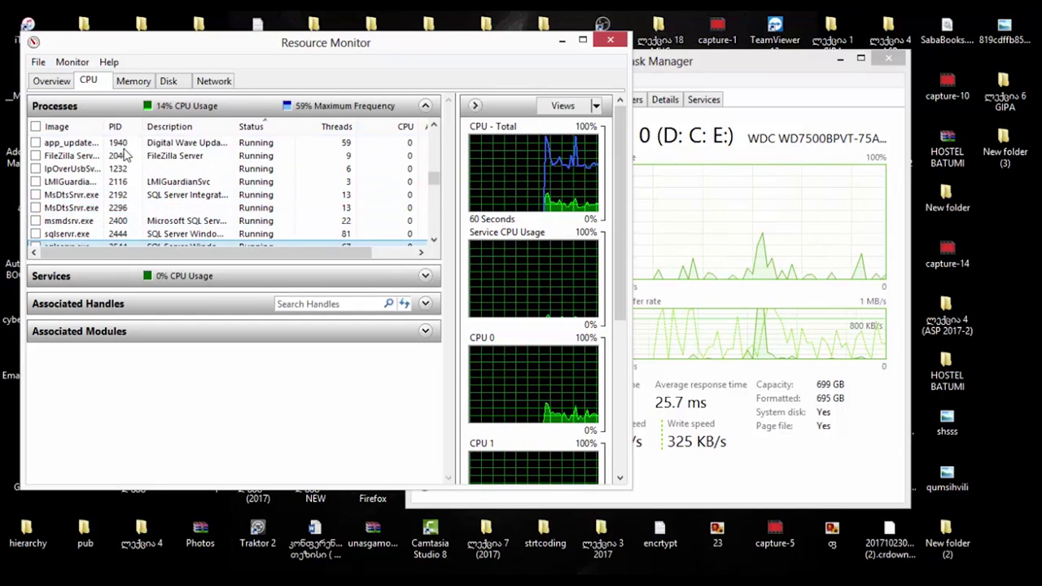
{"action": "scroll", "coordinate": [90, 216], "scroll_direction": "down", "scroll_amount": 2}
{"action": "scroll", "coordinate": [98, 212], "scroll_direction": "up", "scroll_amount": 3}
{"action": "scroll", "coordinate": [106, 199], "scroll_direction": "down", "scroll_amount": 5}
{"action": "scroll", "coordinate": [110, 195], "scroll_direction": "up", "scroll_amount": 5}
{"action": "scroll", "coordinate": [116, 191], "scroll_direction": "down", "scroll_amount": 1}
{"action": "scroll", "coordinate": [114, 191], "scroll_direction": "up", "scroll_amount": 1}
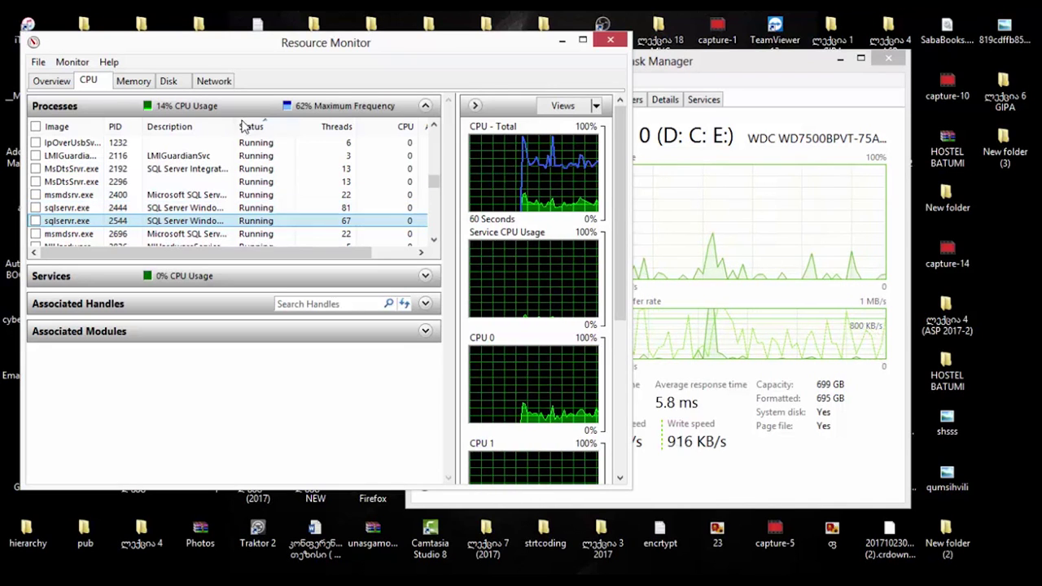
Widen the Description column to read the full SQL Server process names, narrow it again and close Resource Monitor.
{"action": "left_click_drag", "start_coordinate": [236, 126], "coordinate": [323, 126]}
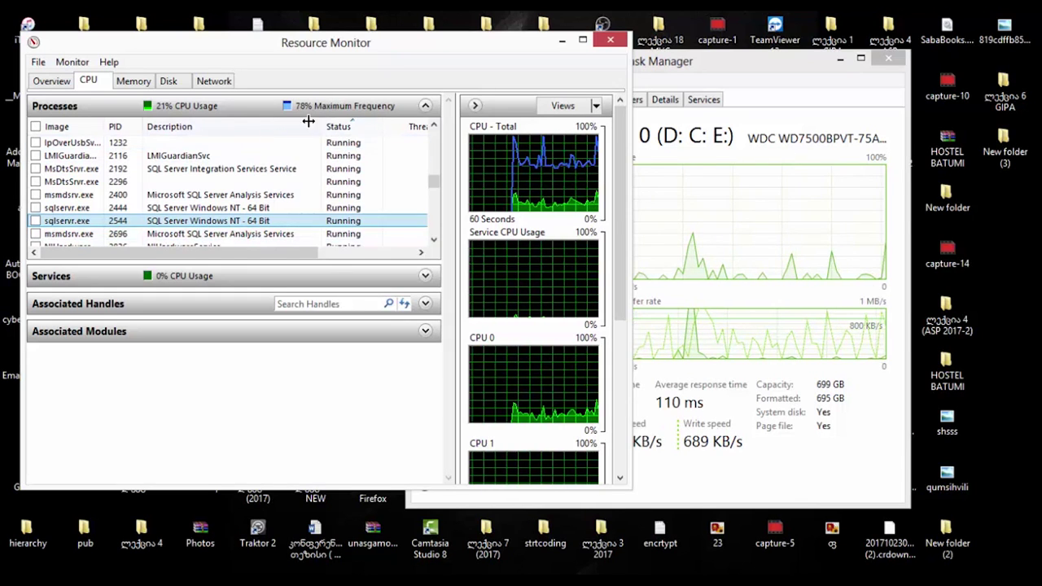
{"action": "left_click_drag", "start_coordinate": [324, 124], "coordinate": [236, 126]}
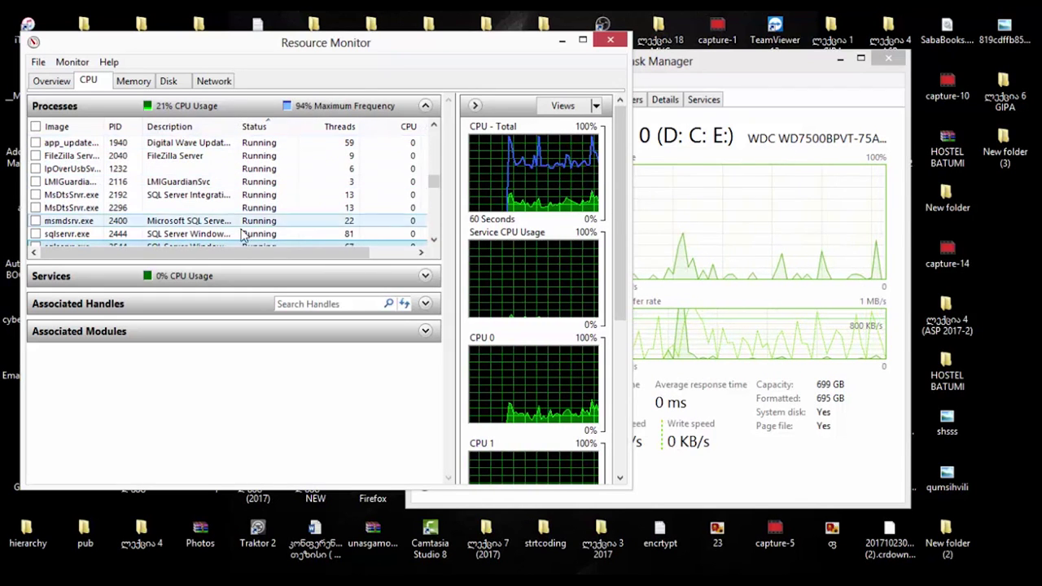
{"action": "scroll", "coordinate": [260, 236], "scroll_direction": "down", "scroll_amount": 2}
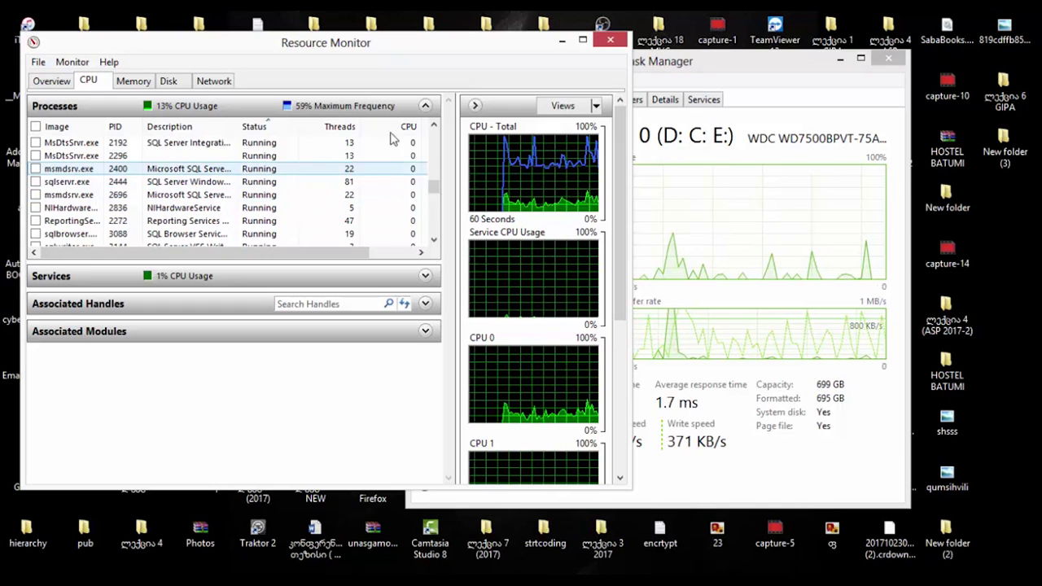
{"action": "left_click", "coordinate": [611, 41]}
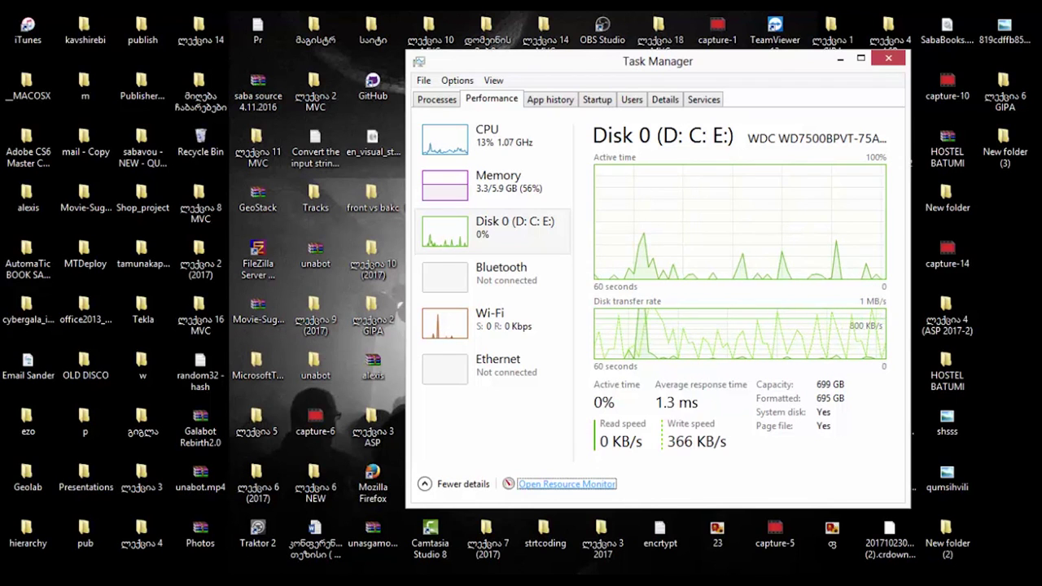
Switch to SQL Server Management Studio and connect to the localhost Database Engine using Windows Authentication.
{"action": "left_click", "coordinate": [166, 575]}
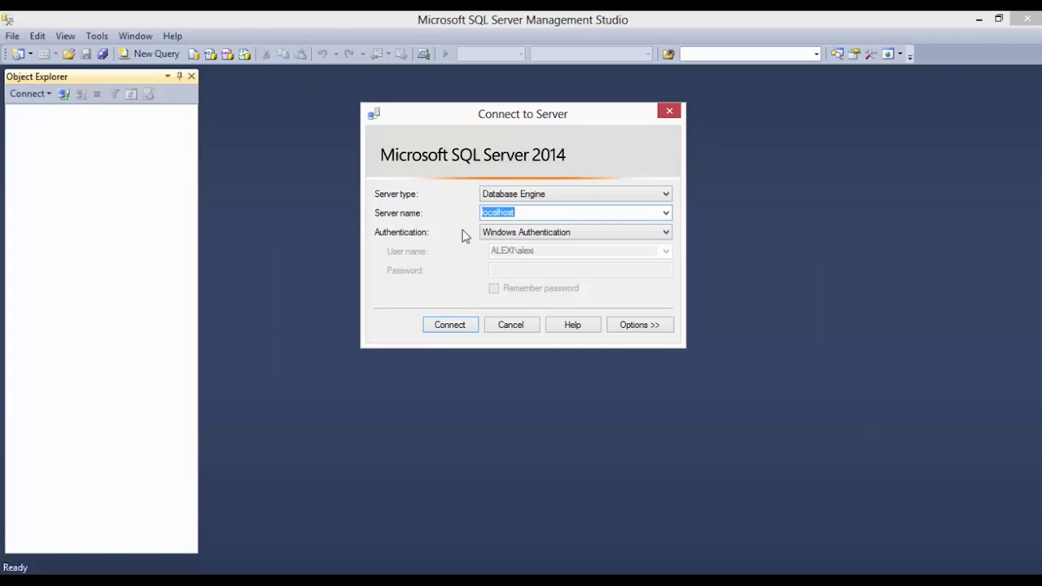
{"action": "left_click", "coordinate": [545, 213]}
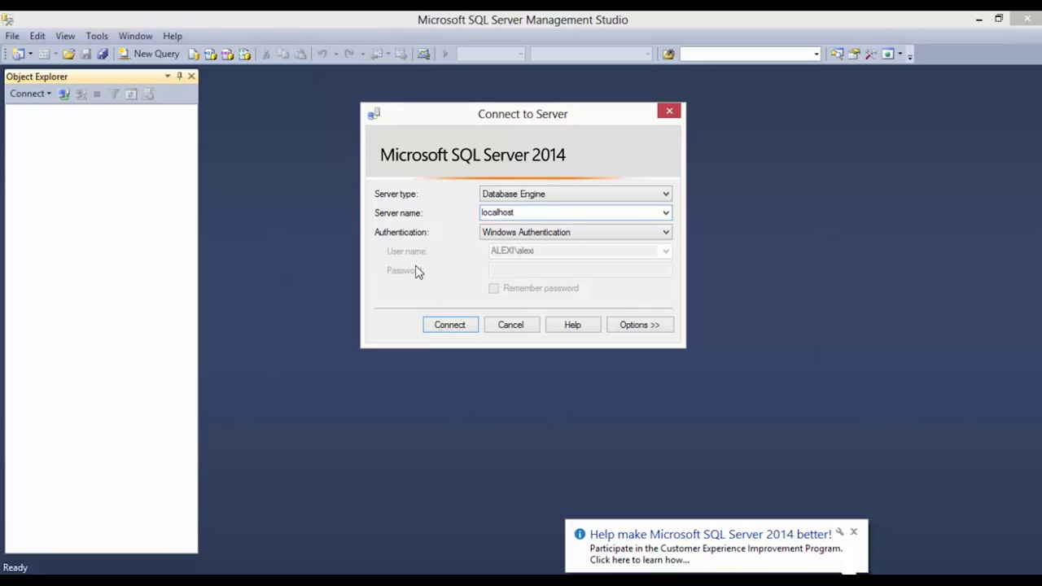
{"action": "left_click", "coordinate": [447, 324]}
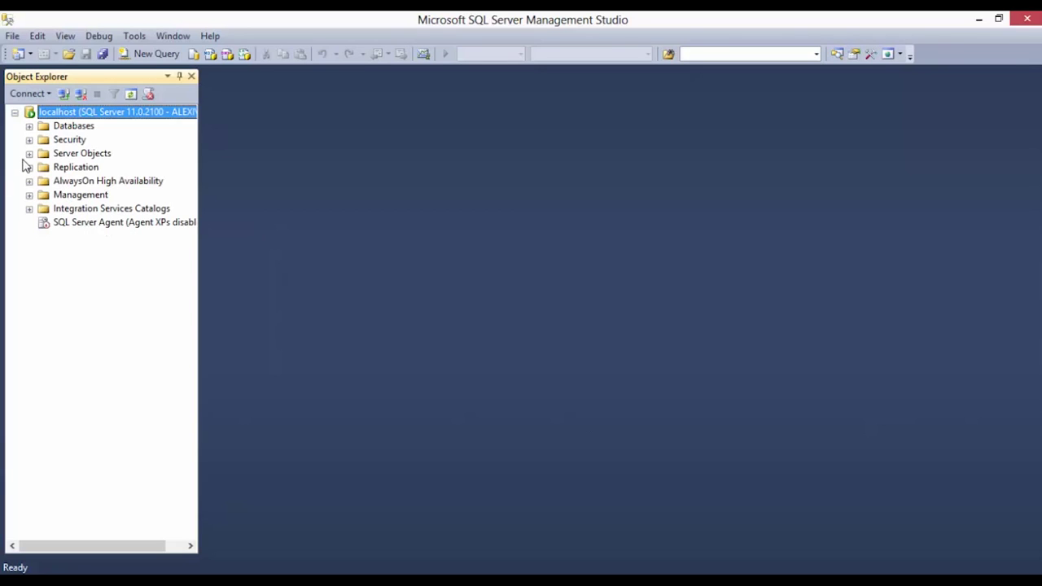
Create a new database named Test_Geolab_base on the localhost server, keeping the default owner and file settings.
{"action": "left_click", "coordinate": [29, 126]}
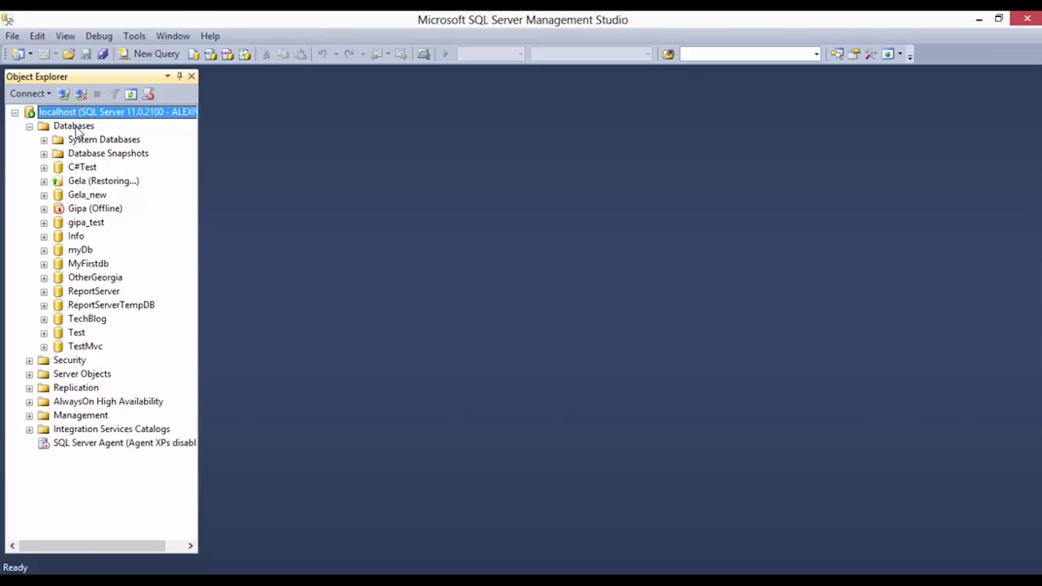
{"action": "left_click", "coordinate": [108, 263]}
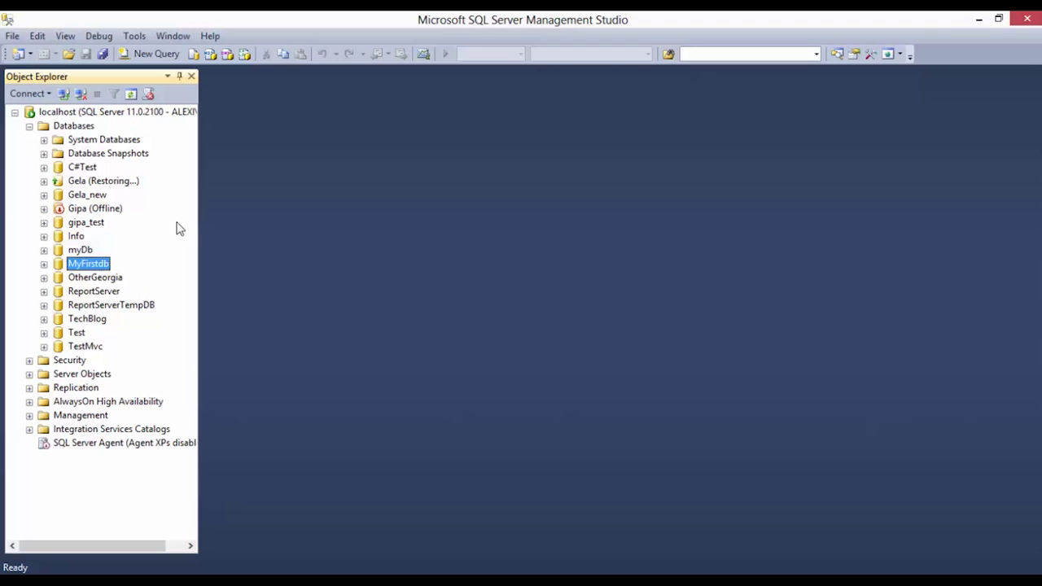
{"action": "left_click", "coordinate": [75, 129]}
{"action": "right_click", "coordinate": [77, 137]}
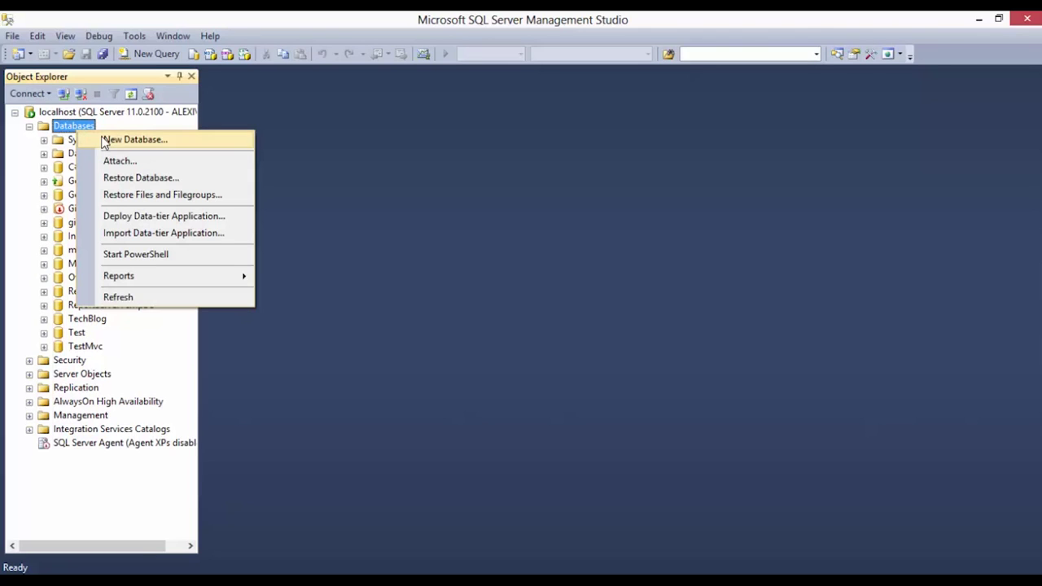
{"action": "left_click", "coordinate": [104, 140]}
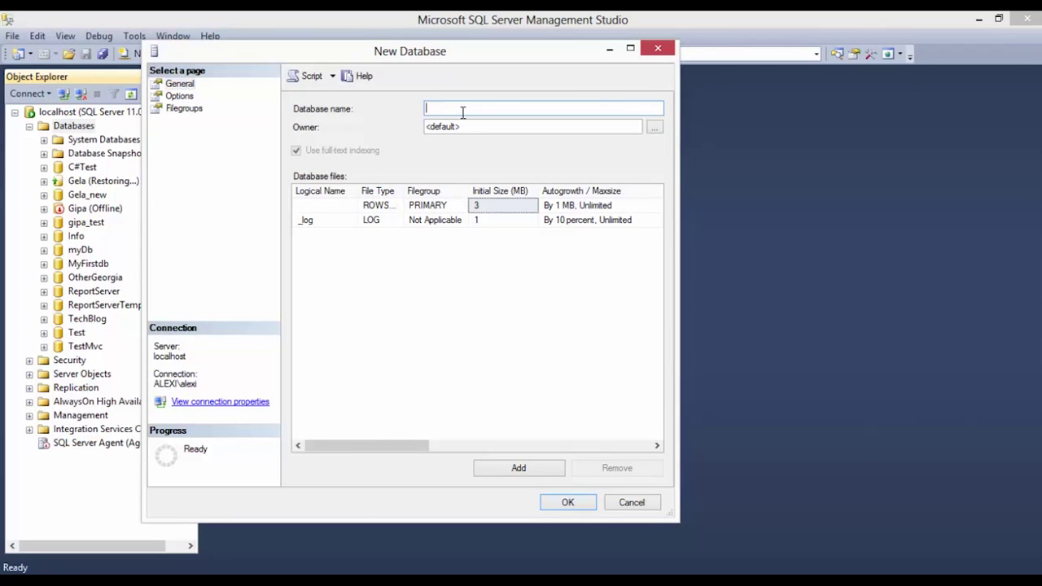
{"action": "type", "text": "Test_Geolab_base"}
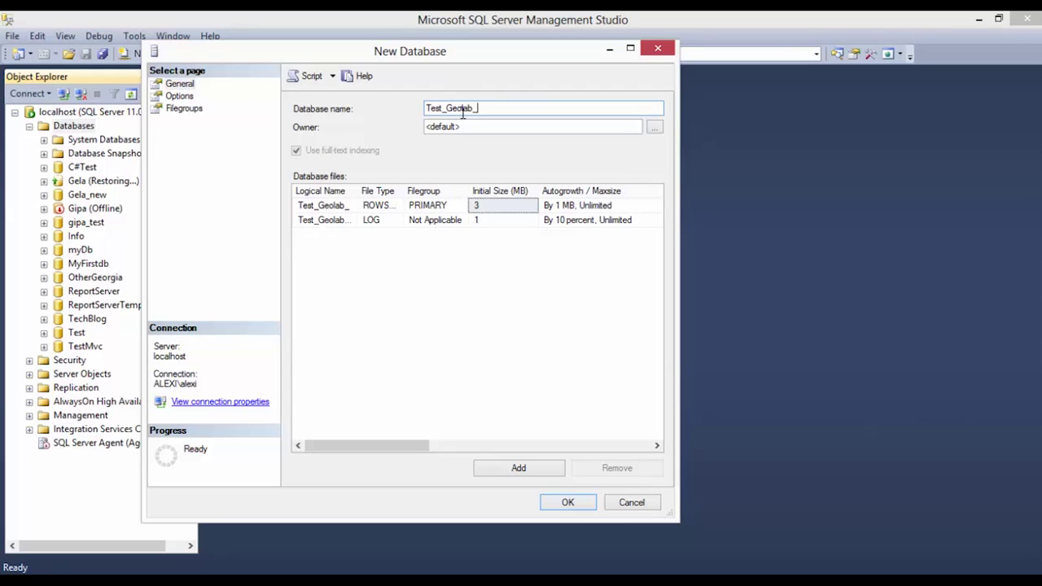
{"action": "left_click", "coordinate": [584, 287]}
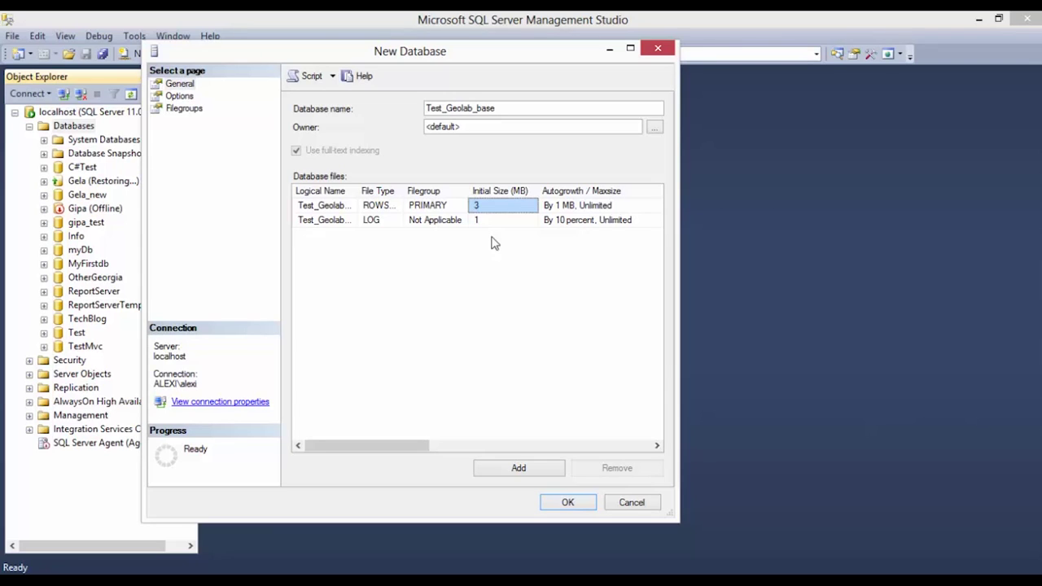
{"action": "left_click", "coordinate": [569, 208]}
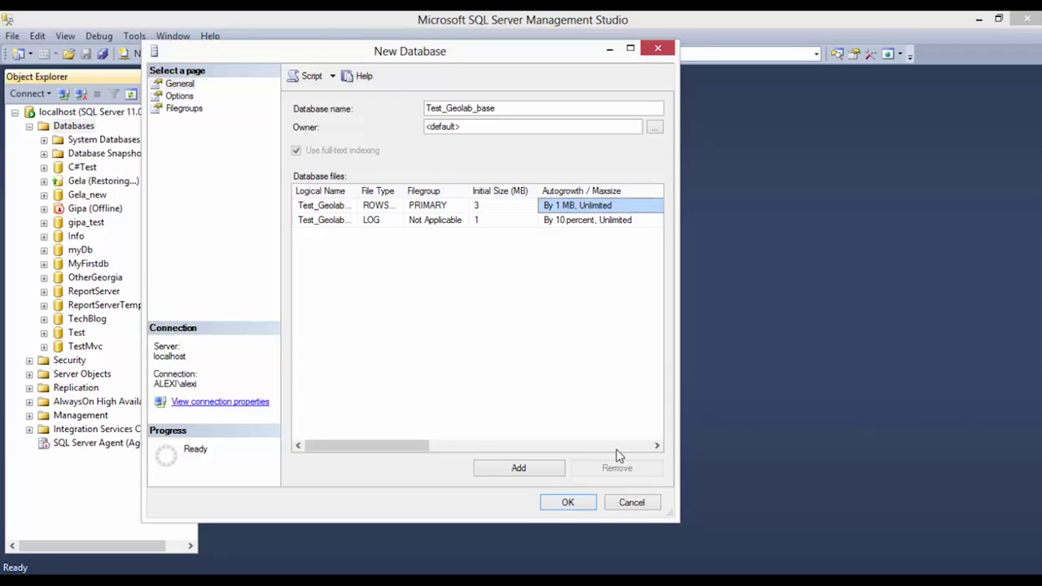
{"action": "left_click", "coordinate": [570, 502]}
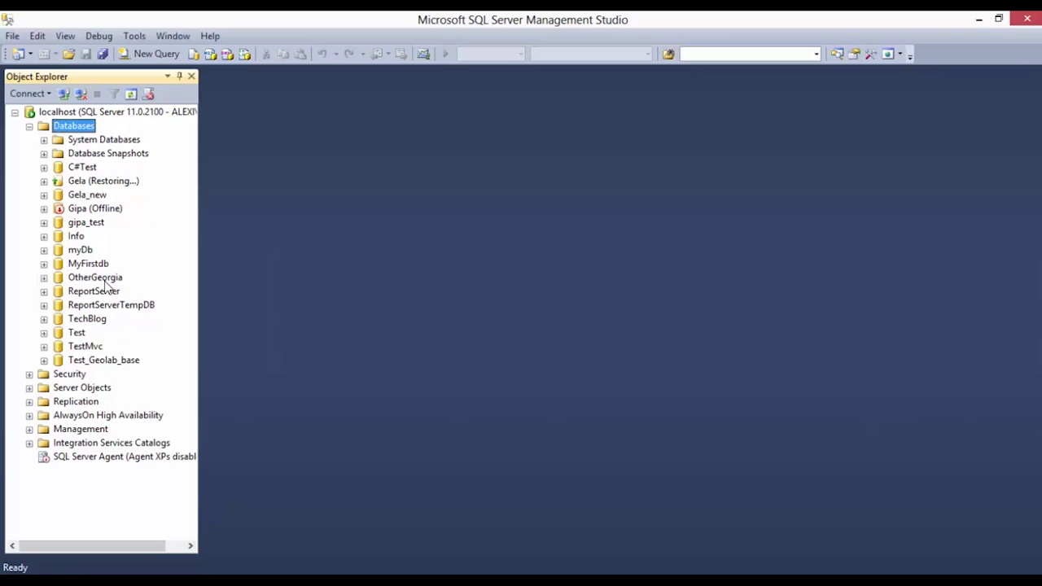
Expand the Test_Geolab_base database down to its Tables folder and start a new table in the table designer.
{"action": "left_click", "coordinate": [44, 361]}
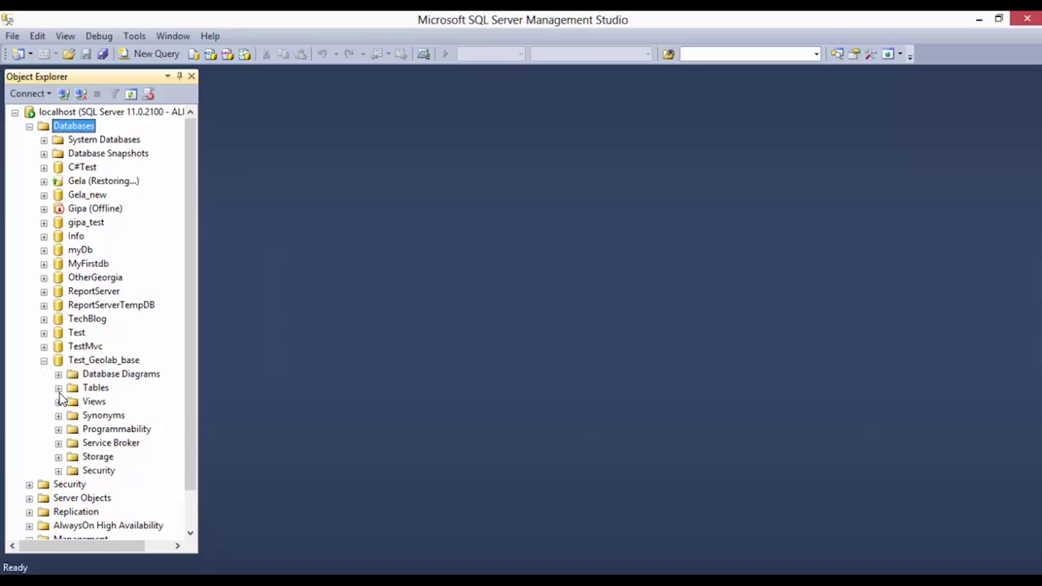
{"action": "left_click", "coordinate": [58, 388]}
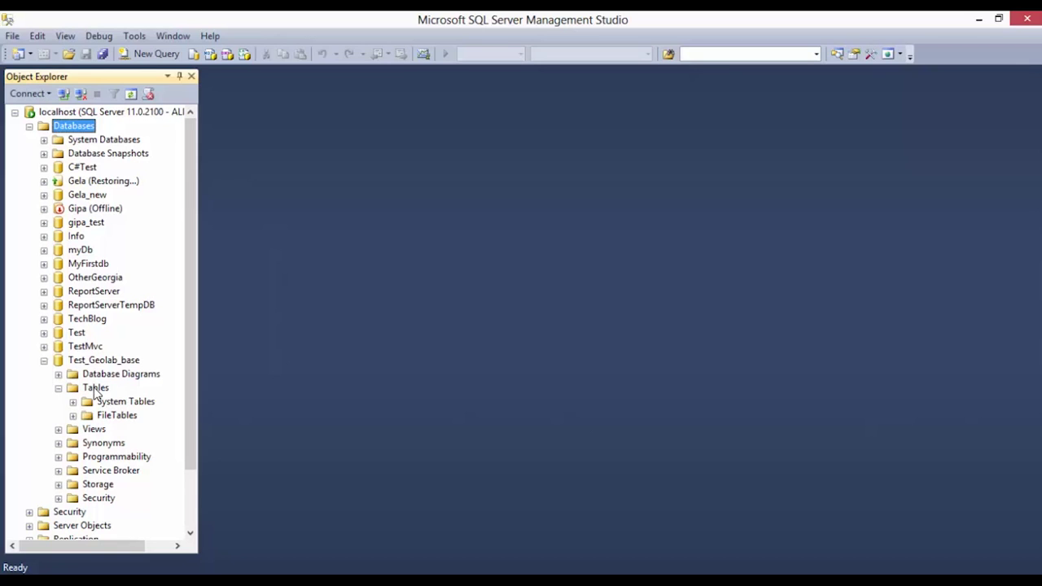
{"action": "right_click", "coordinate": [95, 388]}
{"action": "mouse_move", "coordinate": [112, 397]}
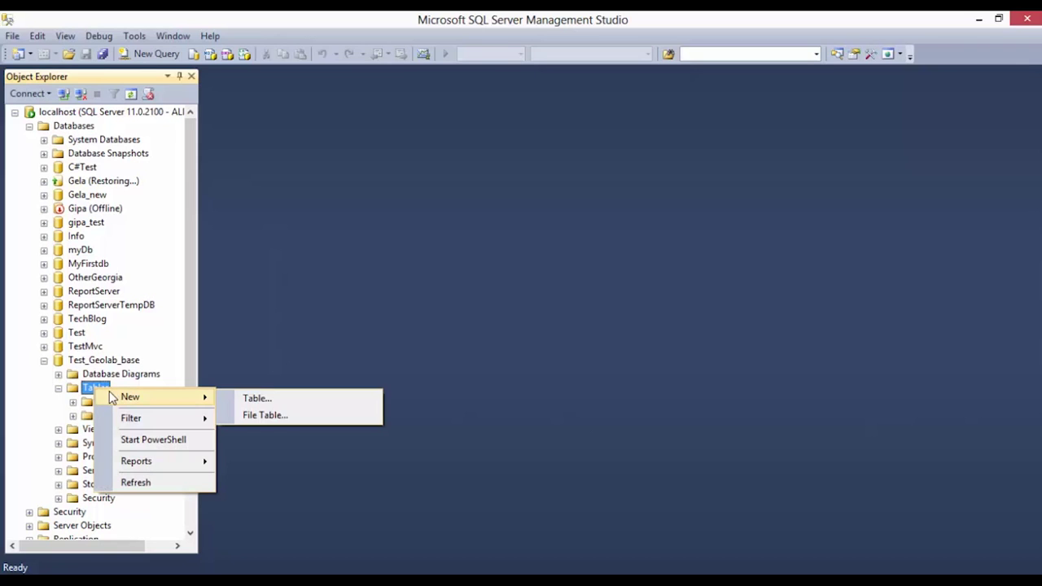
{"action": "left_click", "coordinate": [291, 397]}
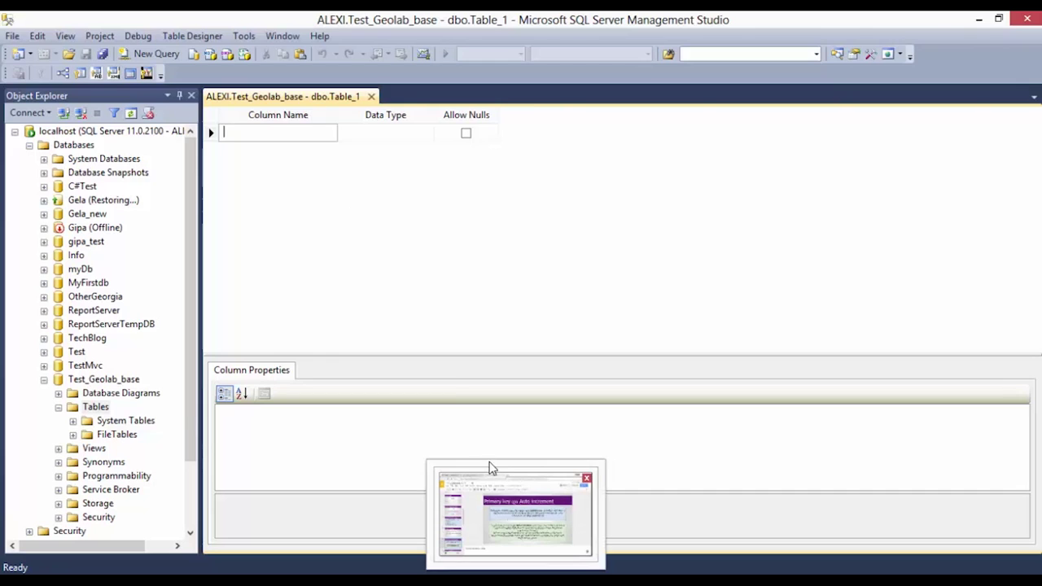
Switch to the Google Slides presentation in the browser to view the Primary key and Auto increment slide.
{"action": "left_click", "coordinate": [513, 509]}
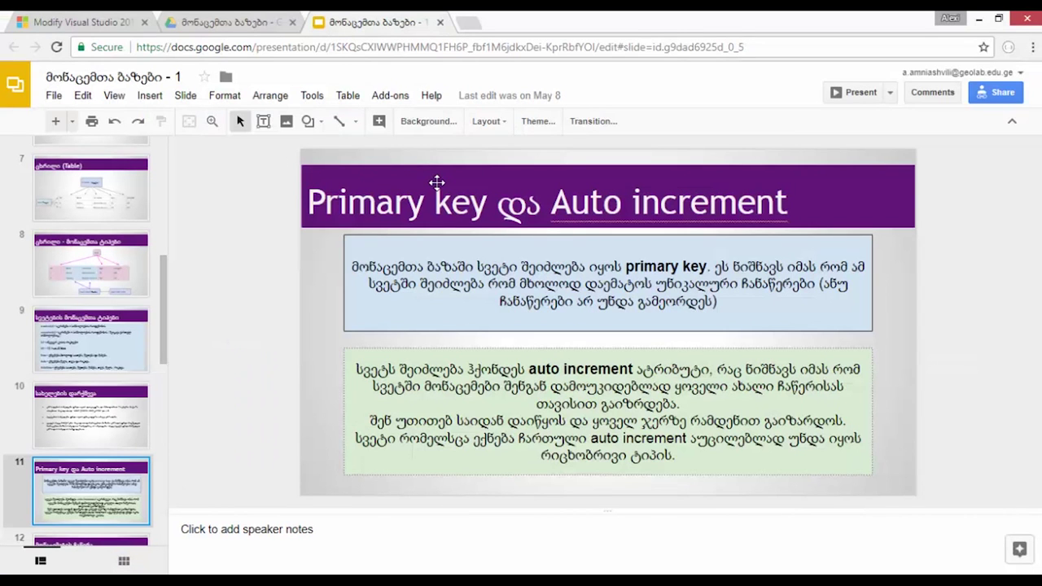